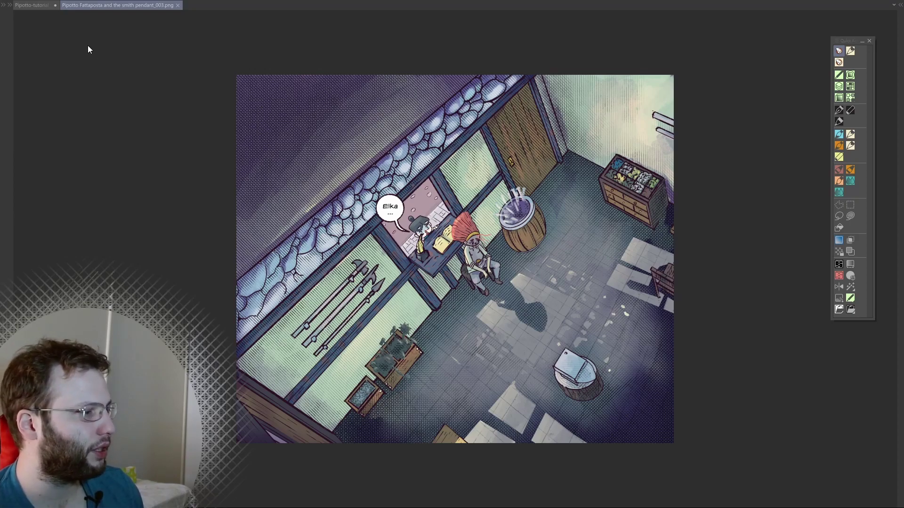
Step: Add the Elka tutorial B 3D character to the room line art in the Pipotto-tutorial document and turn its camera view
click(33, 4)
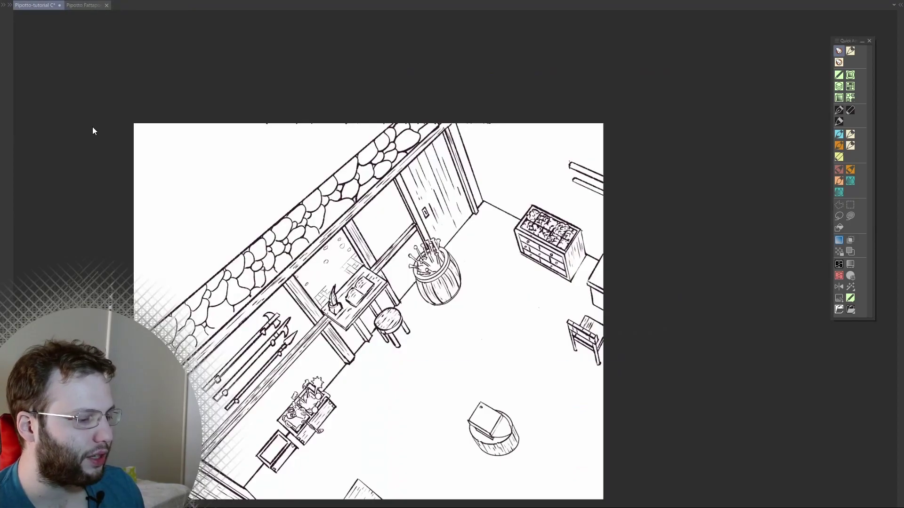
drag(178, 232, 305, 190)
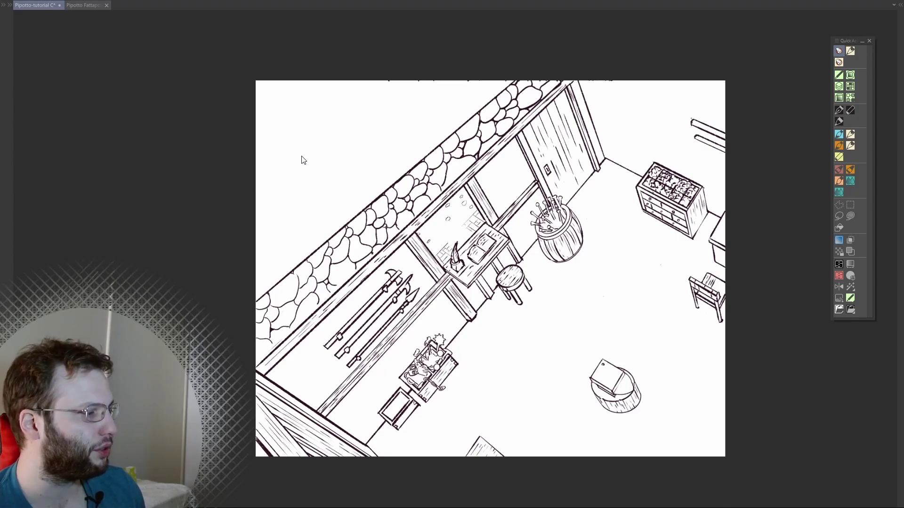
click(10, 6)
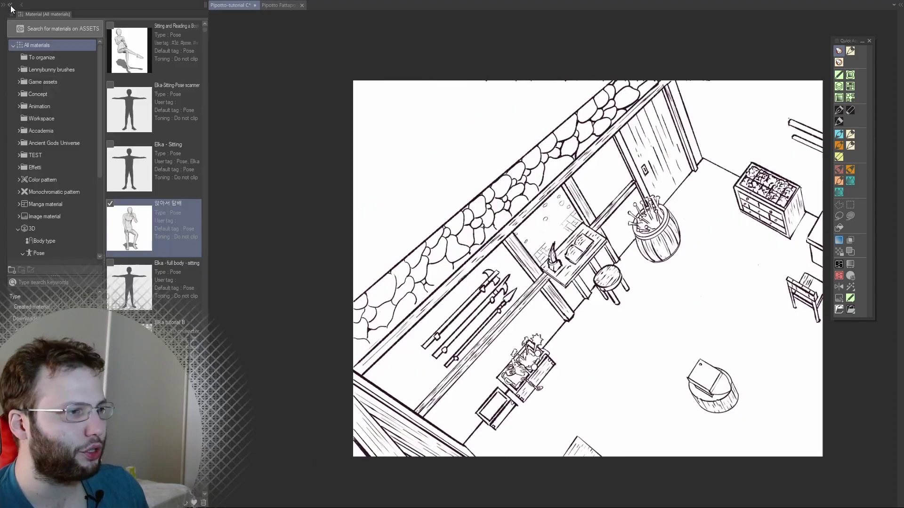
click(166, 338)
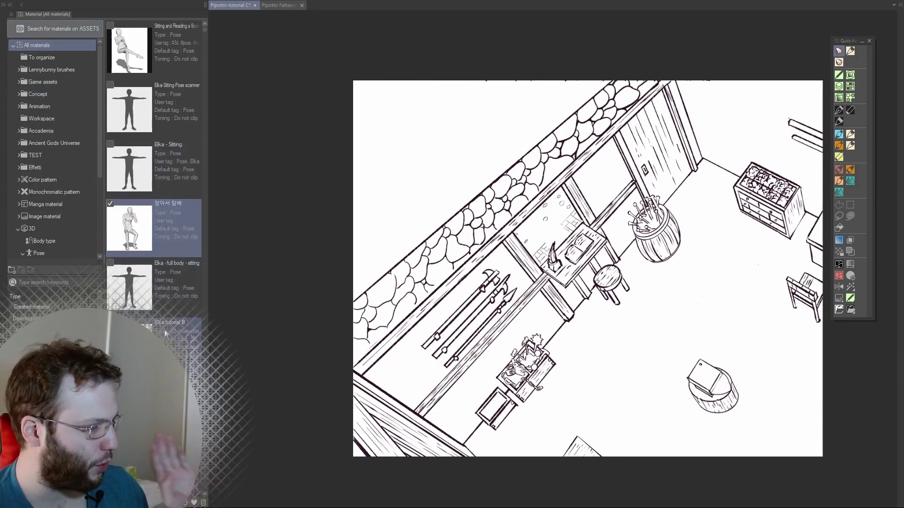
drag(165, 338, 624, 329)
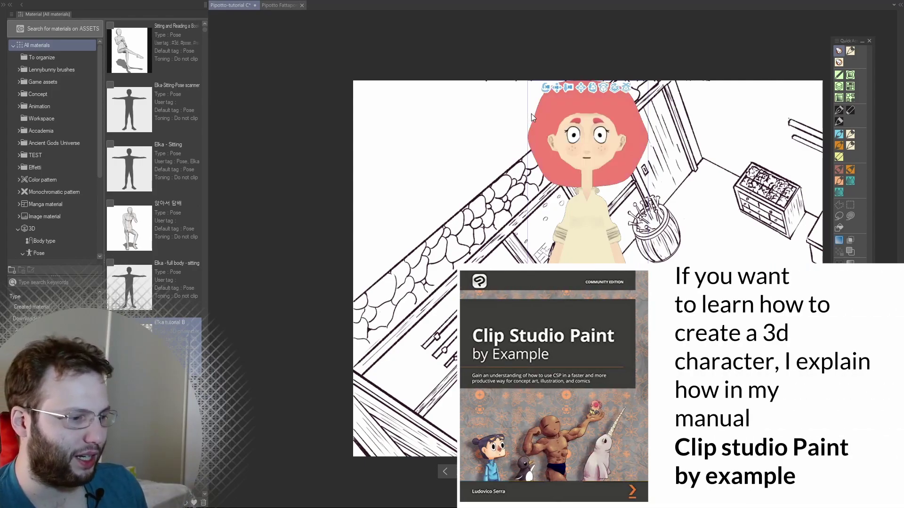
drag(545, 91, 669, 220)
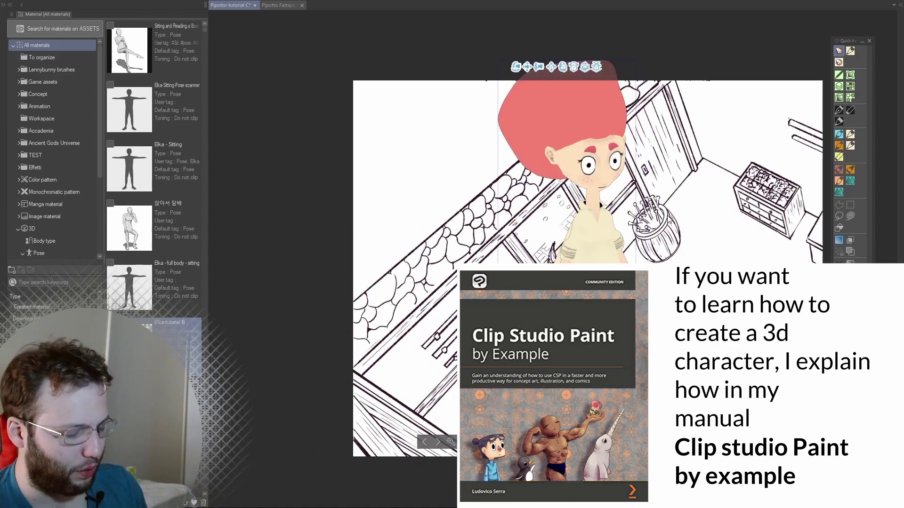
click(10, 4)
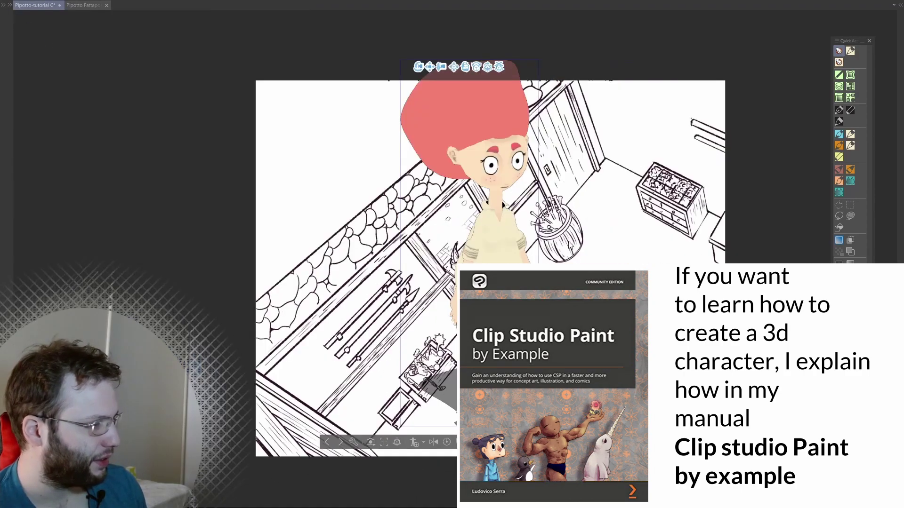
Step: Show the perspective ruler of the Elka tutorial B layer and turn off its grid
key(F7)
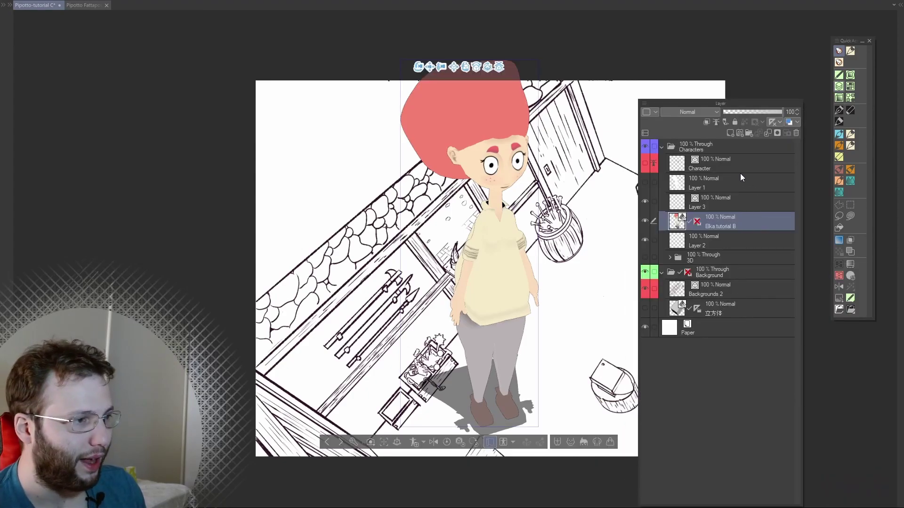
click(696, 225)
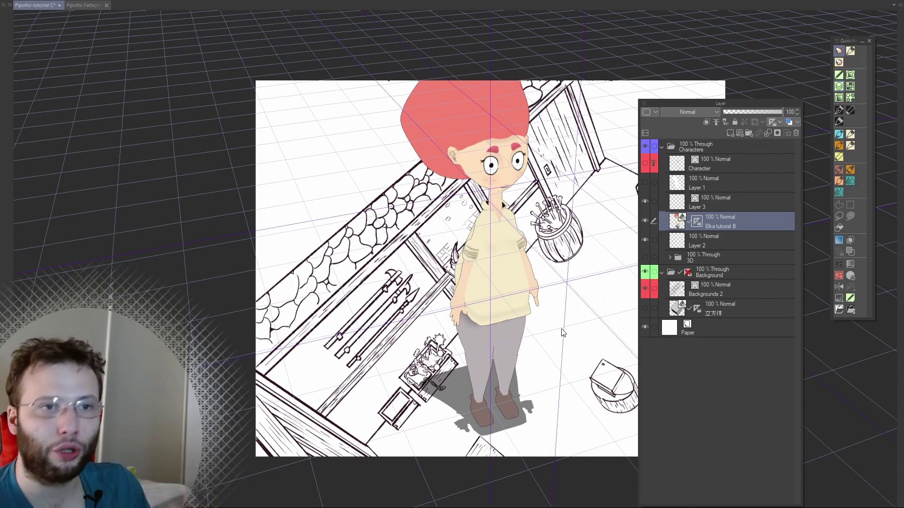
key(F7)
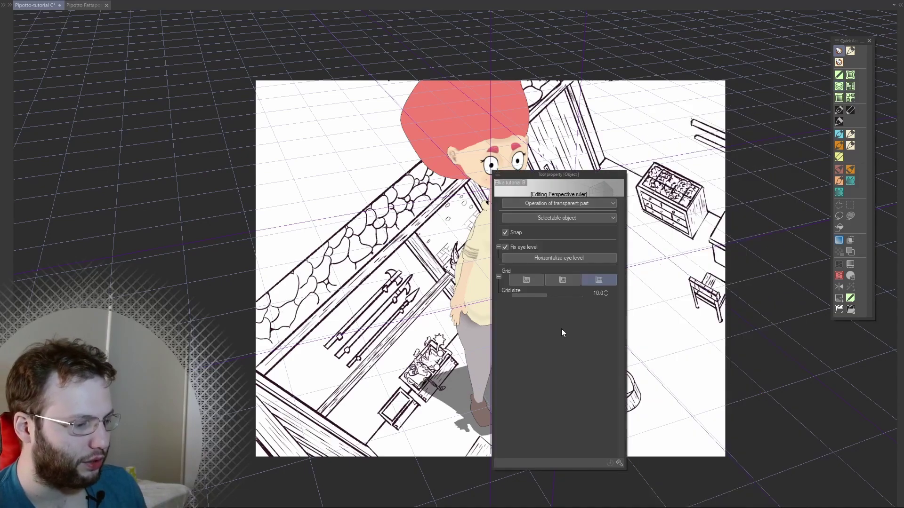
click(594, 284)
Step: Select the character layer's perspective ruler and reposition its two horizontal vanishing points along the eye level to suit the room
scroll(773, 354, down, 5)
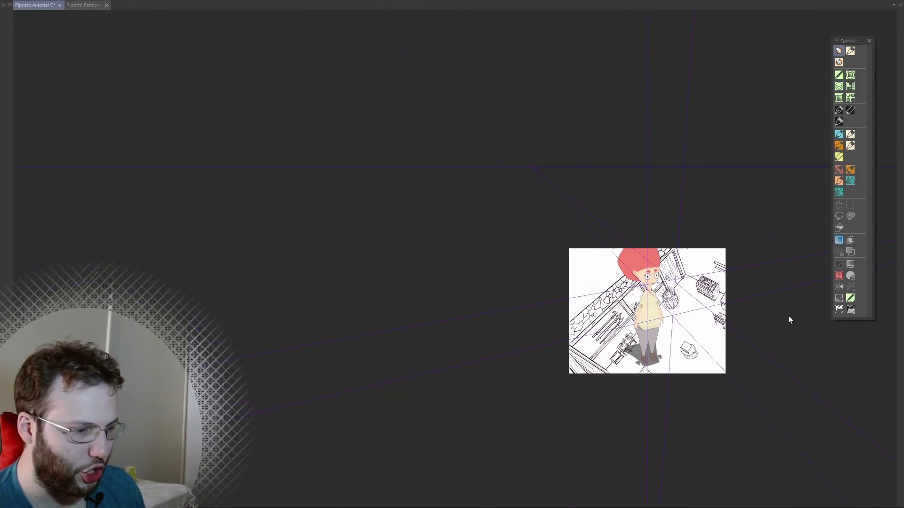
drag(789, 322, 678, 364)
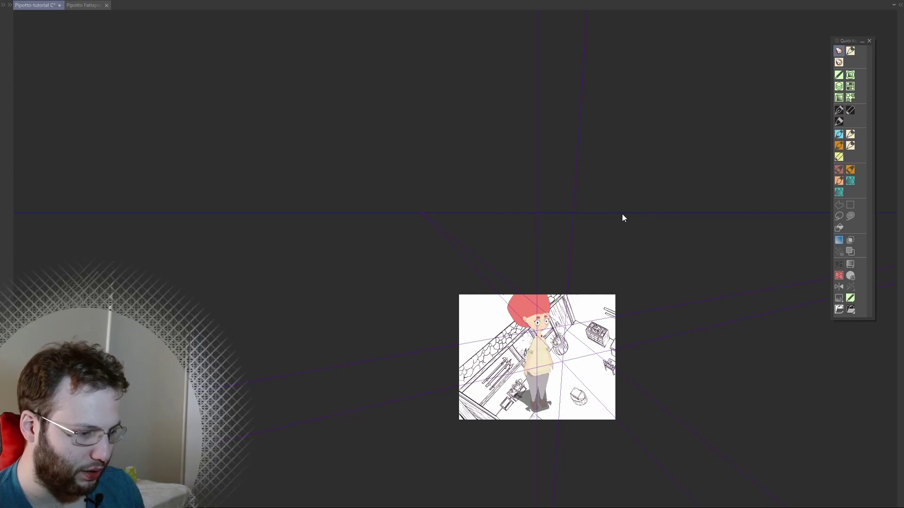
click(575, 214)
drag(422, 213, 395, 214)
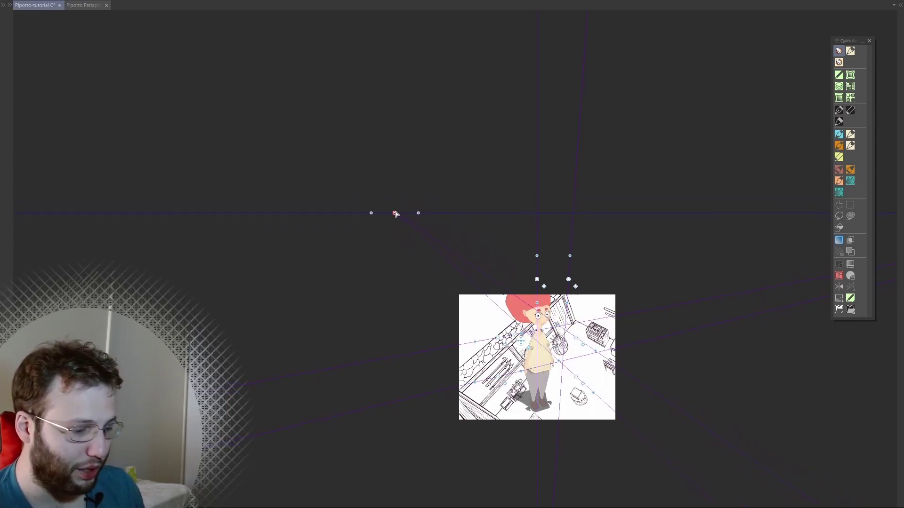
scroll(686, 382, up, 3)
scroll(686, 382, down, 4)
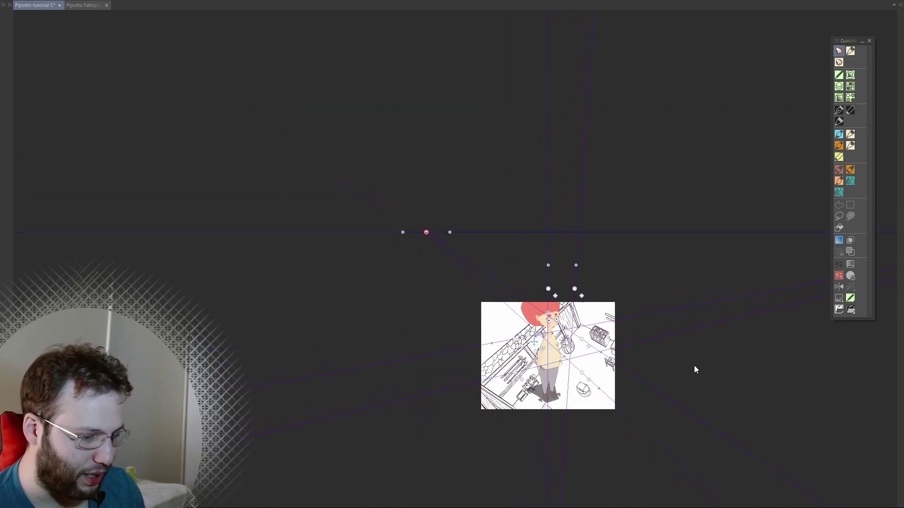
drag(693, 368, 669, 366)
scroll(669, 366, down, 2)
drag(592, 314, 414, 313)
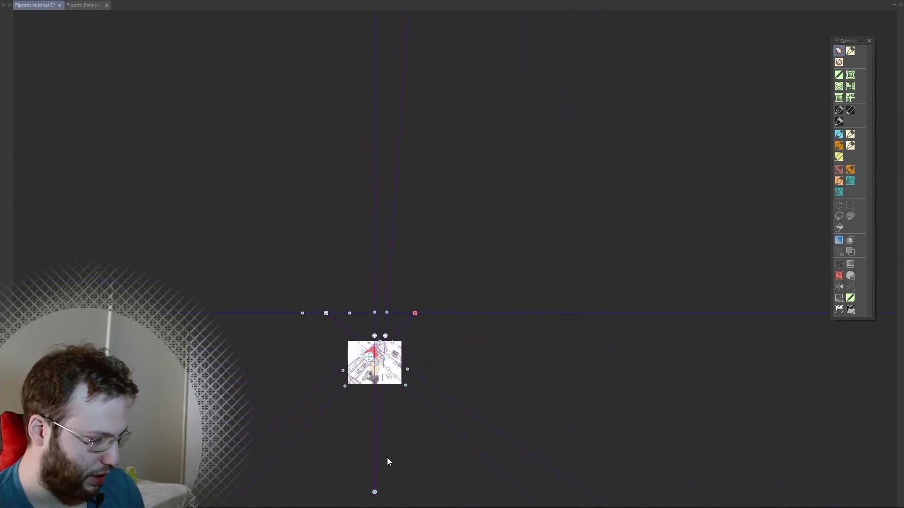
Step: Shift the ruler's vertical vanishing point below the canvas sideways and realign its guide lines with the room's vertical edges
scroll(385, 460, up, 2)
drag(430, 467, 503, 440)
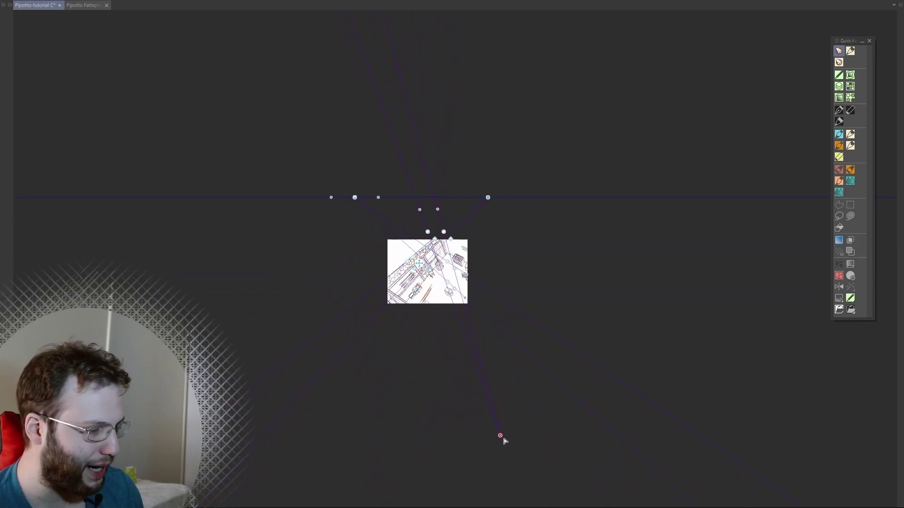
scroll(372, 268, up, 2)
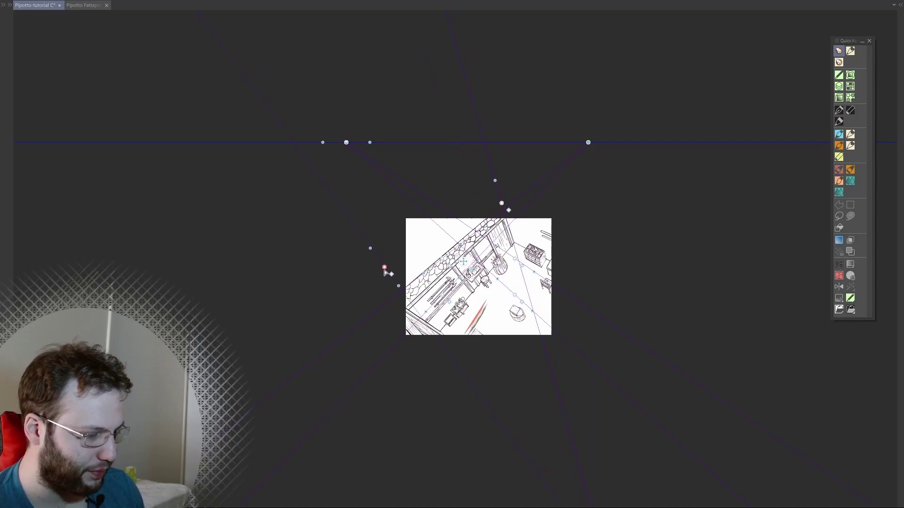
scroll(550, 289, down, 2)
scroll(517, 325, up, 4)
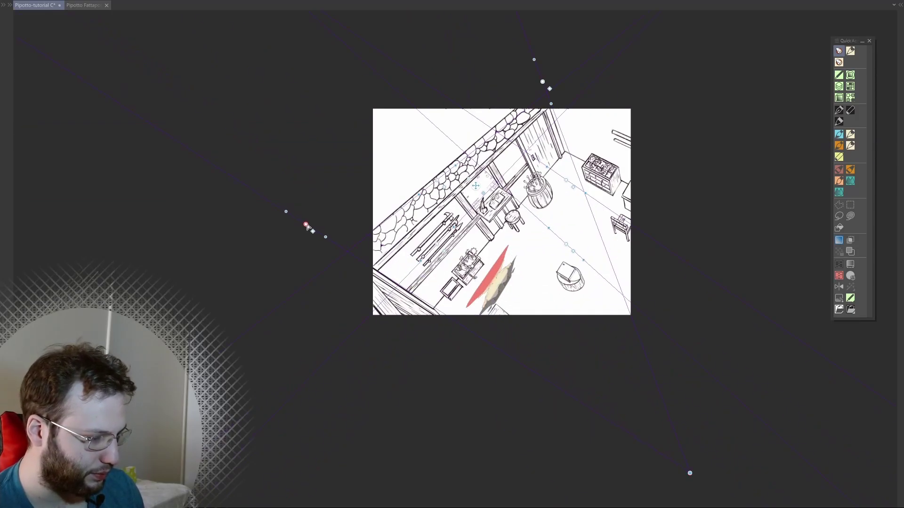
Step: Raise the perspective ruler's eye level, refine its vanishing points against the room's lines, and tilt the eye level slightly
drag(720, 136, 717, 162)
scroll(717, 162, down, 2)
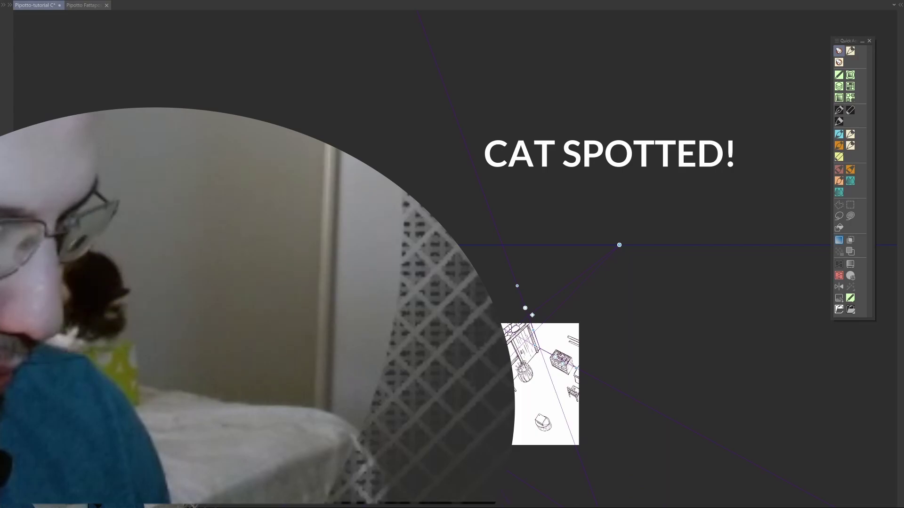
scroll(500, 191, up, 2)
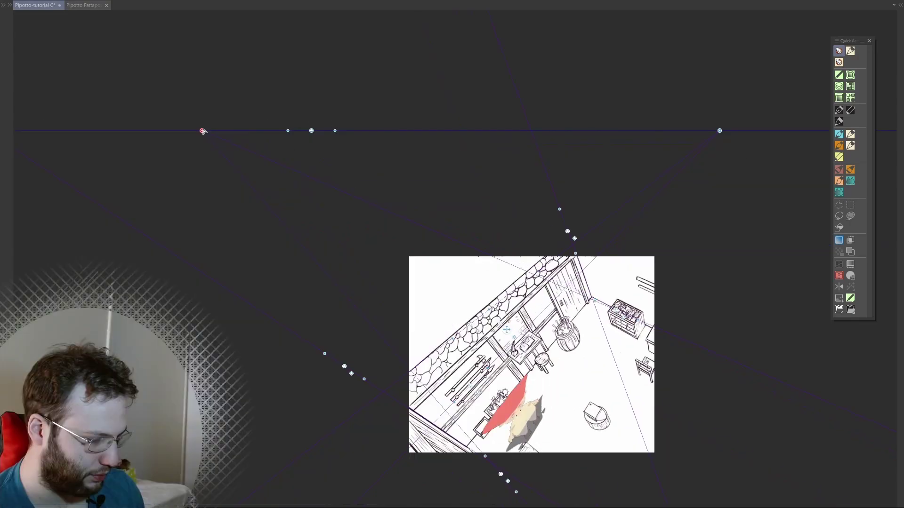
drag(311, 130, 271, 99)
drag(678, 96, 728, 99)
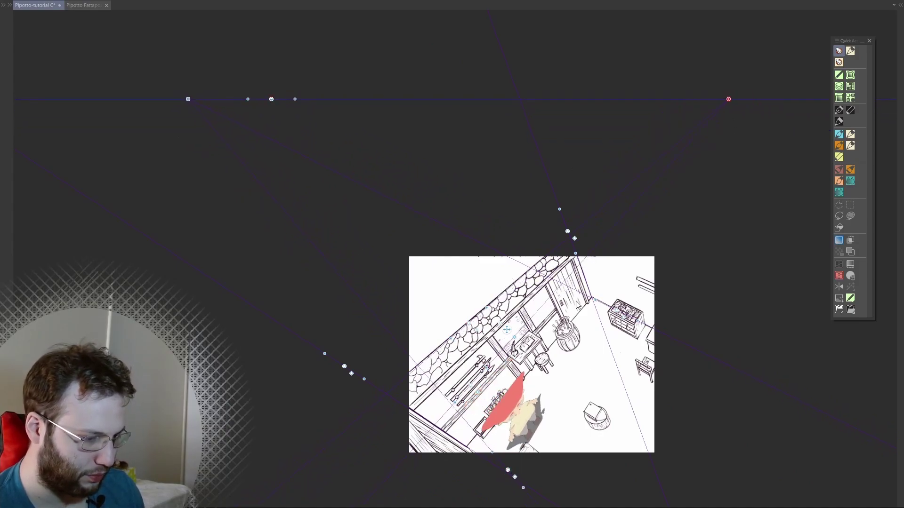
right_click(728, 99)
click(668, 177)
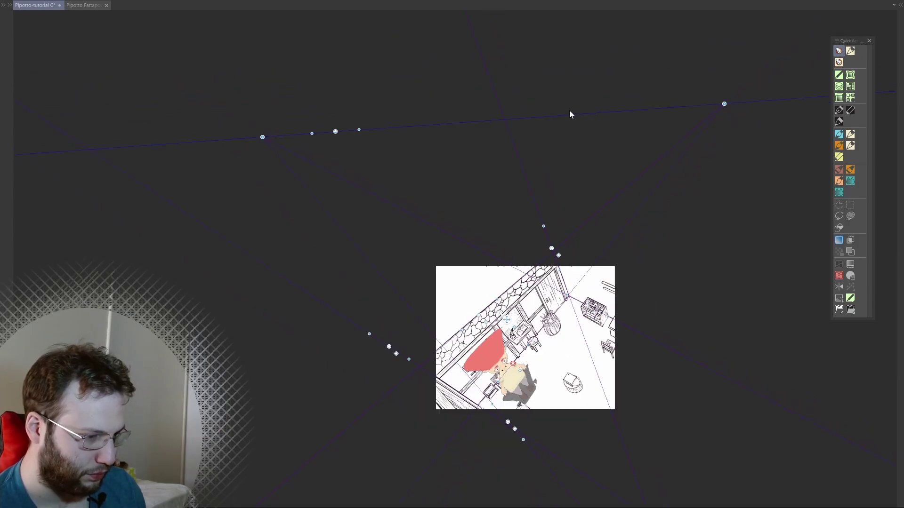
Step: Select the 3D character on the Elka tutorial B layer and move it across the floor towards the stool by the desk
key(F7)
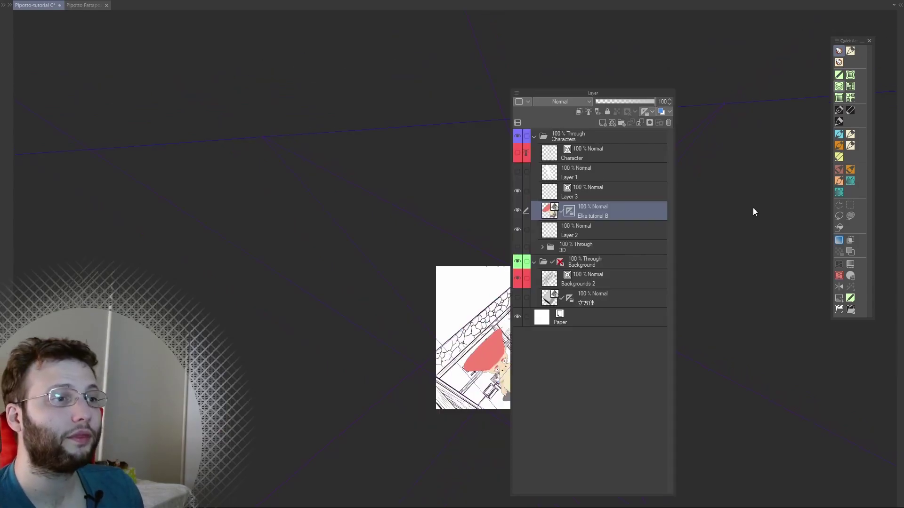
key(F7)
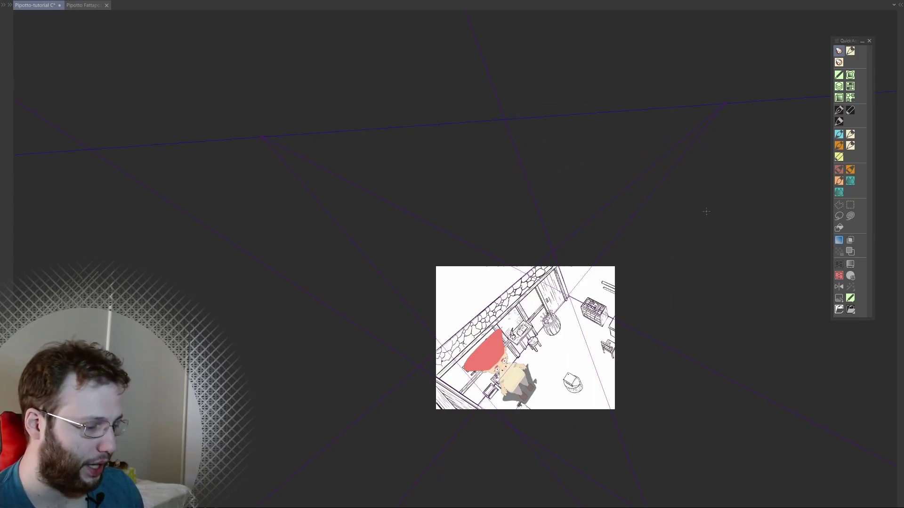
key(F7)
click(663, 127)
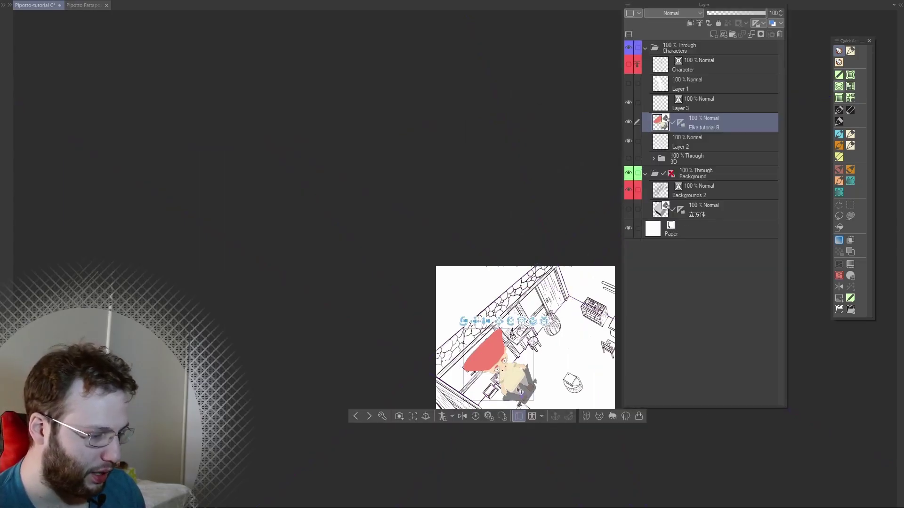
key(F7)
drag(547, 325, 544, 347)
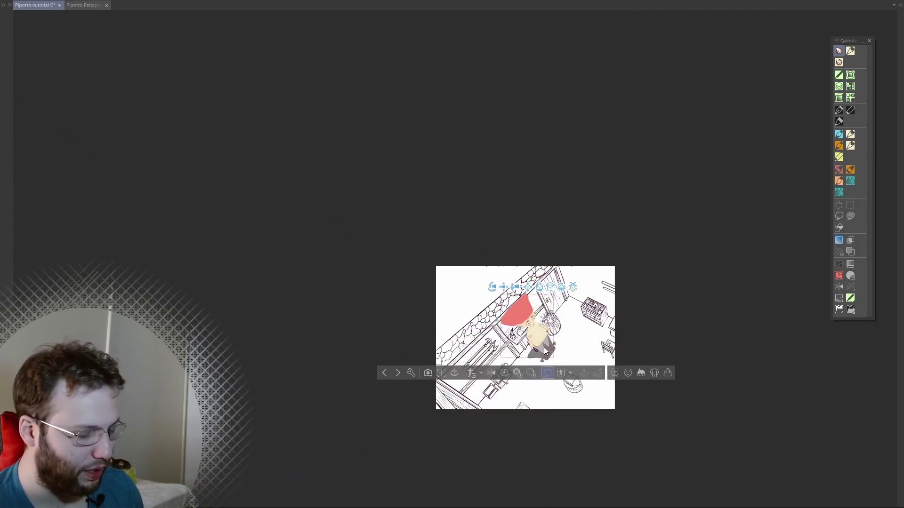
Step: Set the 3D character's object scale to 60
key(F3)
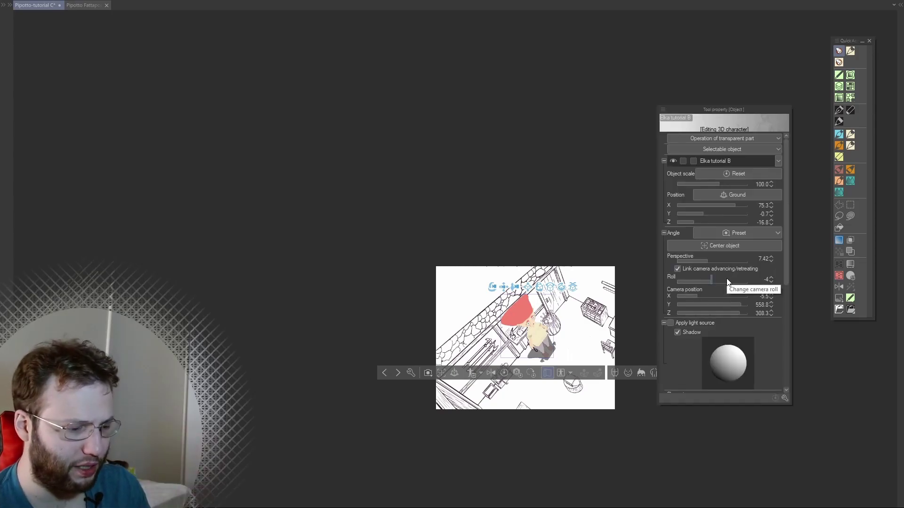
click(759, 183)
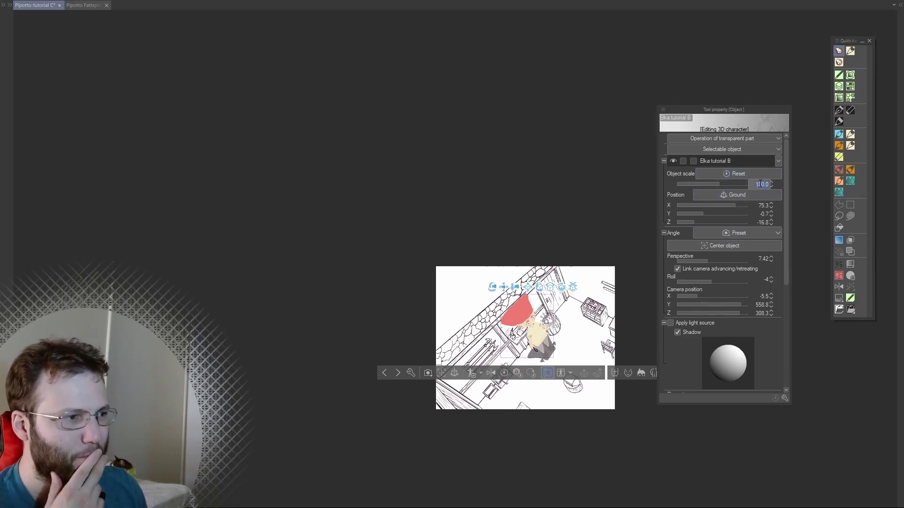
text(60)
key(Return)
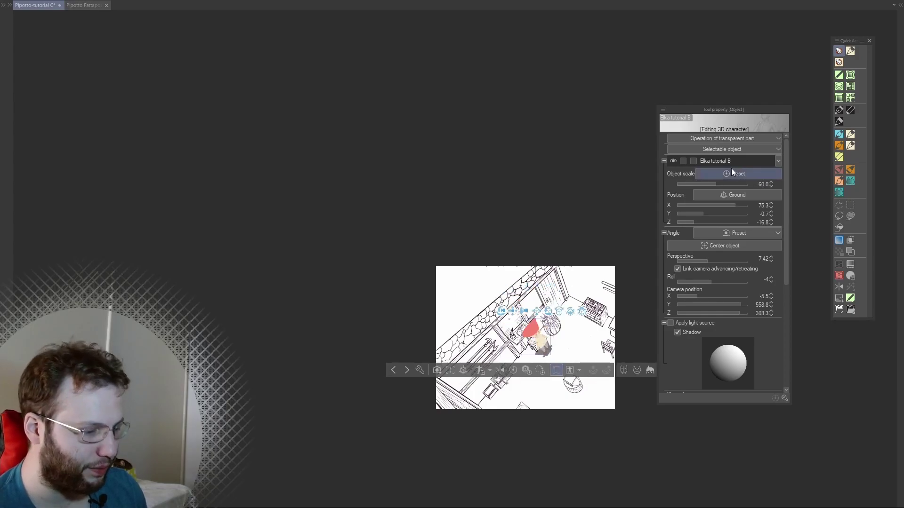
Step: Apply the Elka - Sitting pose material to the 3D character and move the figure to the stool beside the desk
click(10, 6)
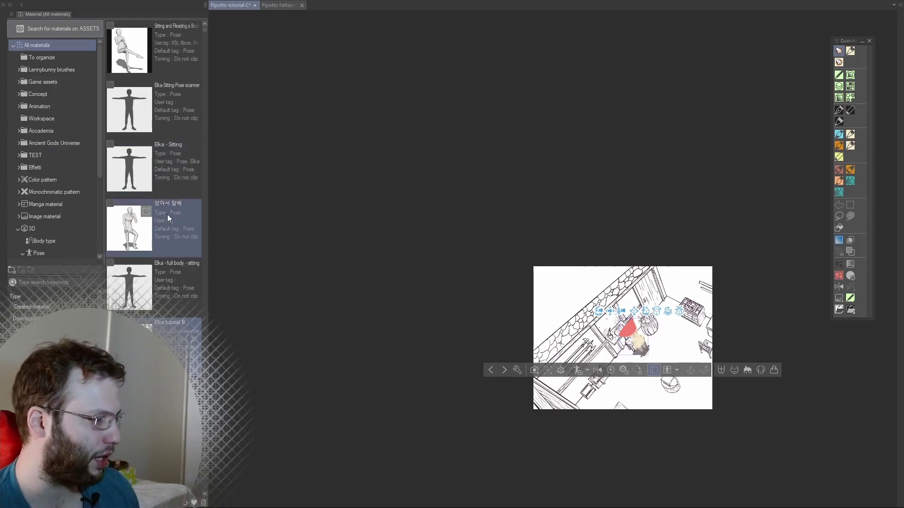
drag(157, 157, 640, 347)
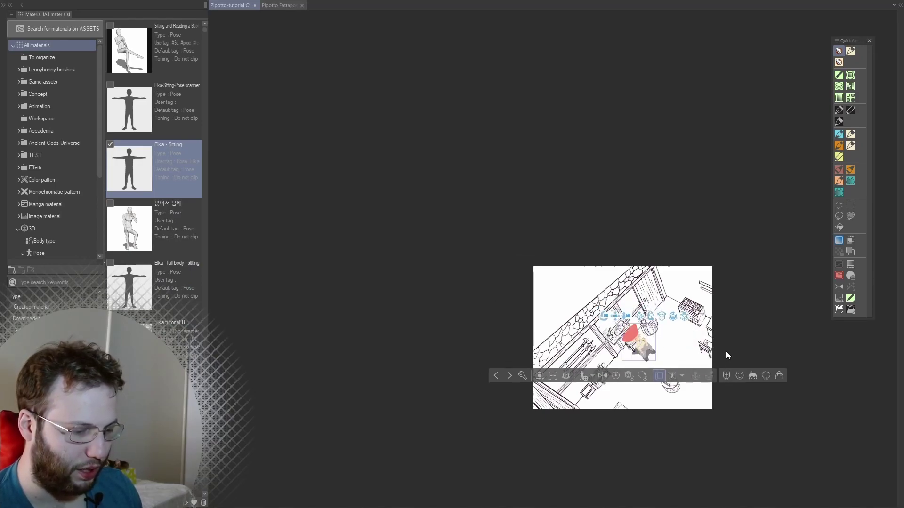
drag(686, 315, 635, 347)
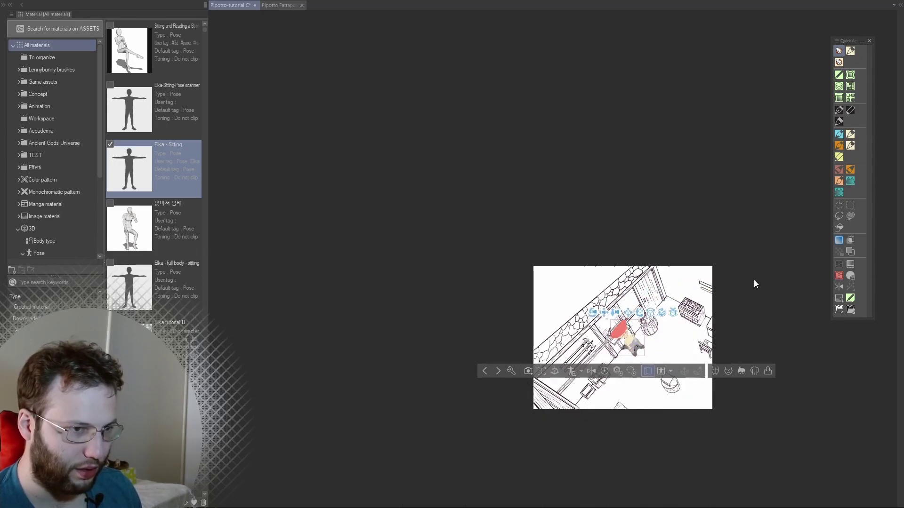
Step: Turn off the 3D character's shadow and select the lower body of the seated figure beside the desk
key(F5)
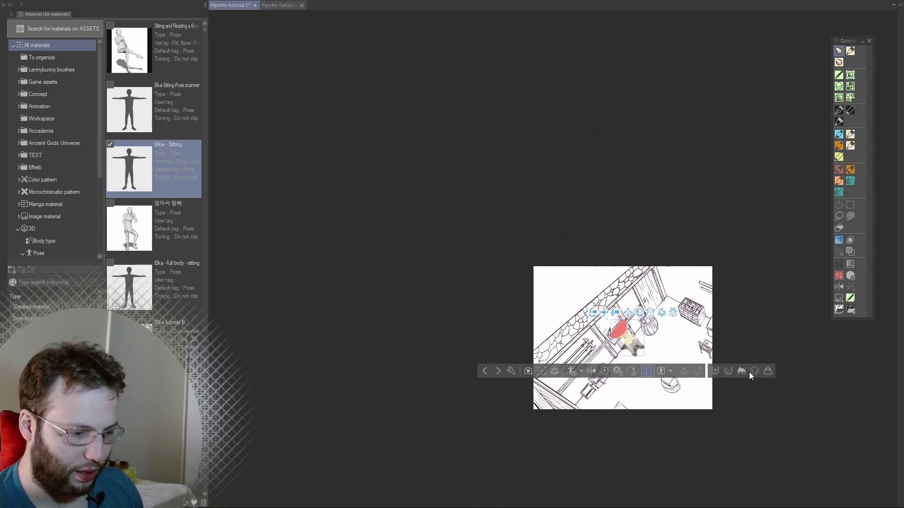
key(F5)
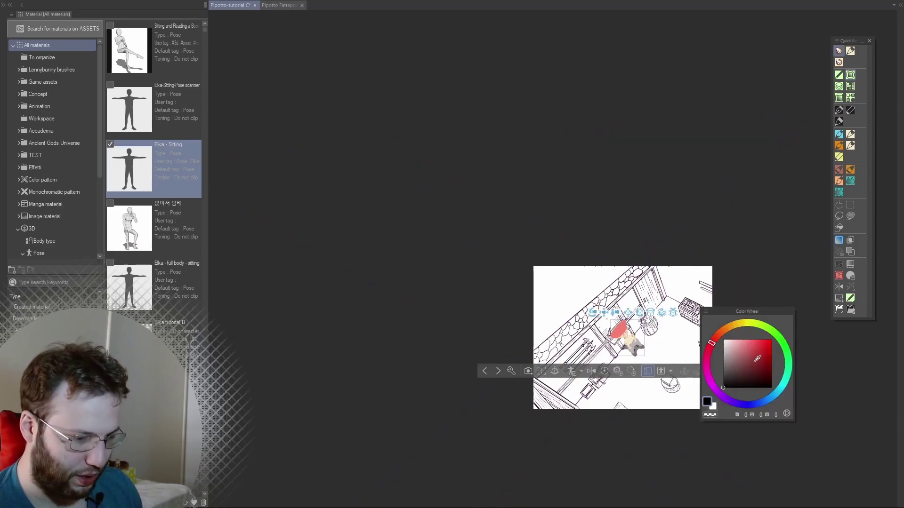
key(F6)
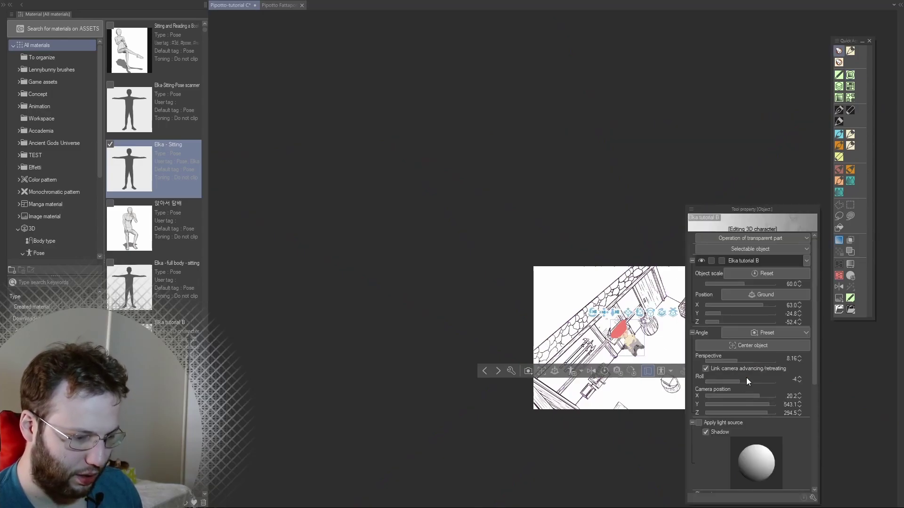
click(705, 432)
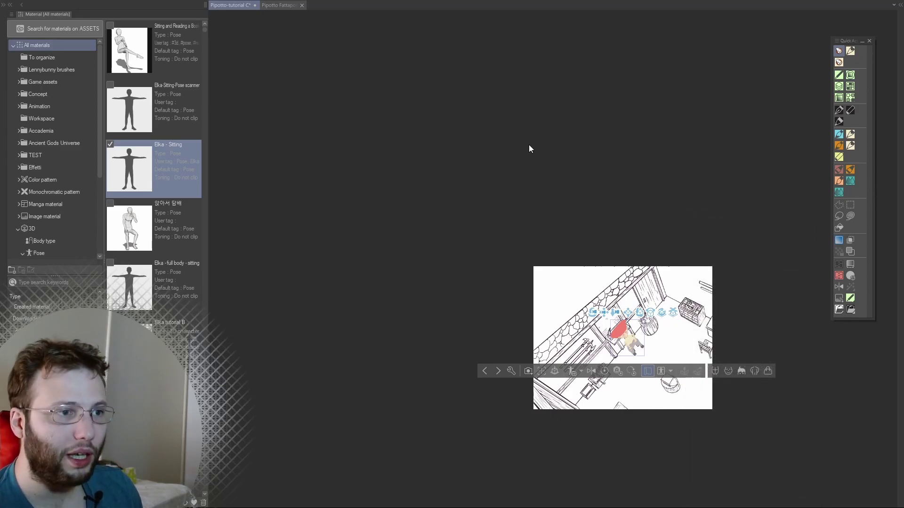
scroll(635, 362, up, 5)
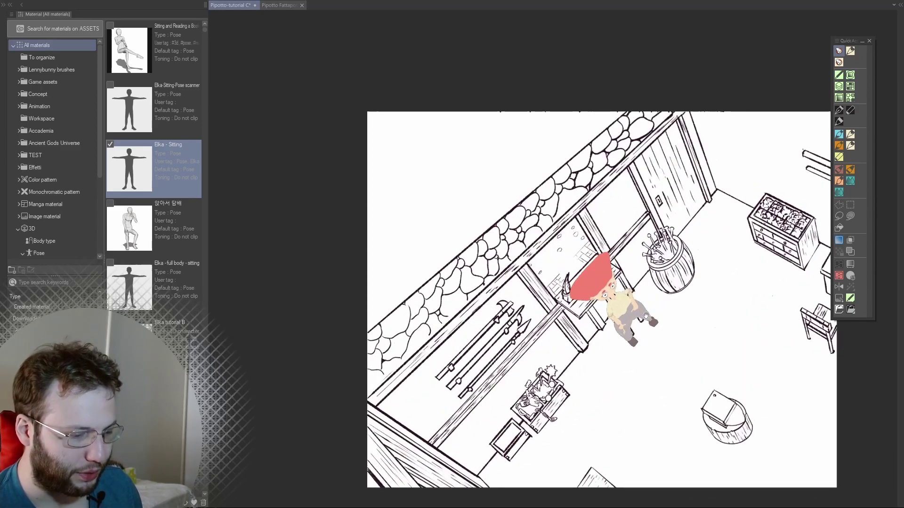
click(646, 315)
click(642, 324)
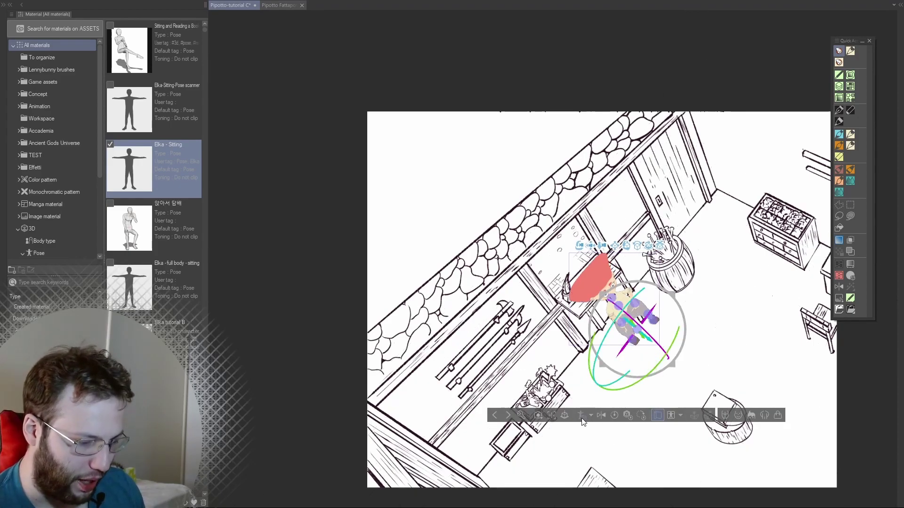
Step: Switch to CLIP STUDIO ASSETS, search for "cube" and browse the results for a 3D cube object
click(594, 66)
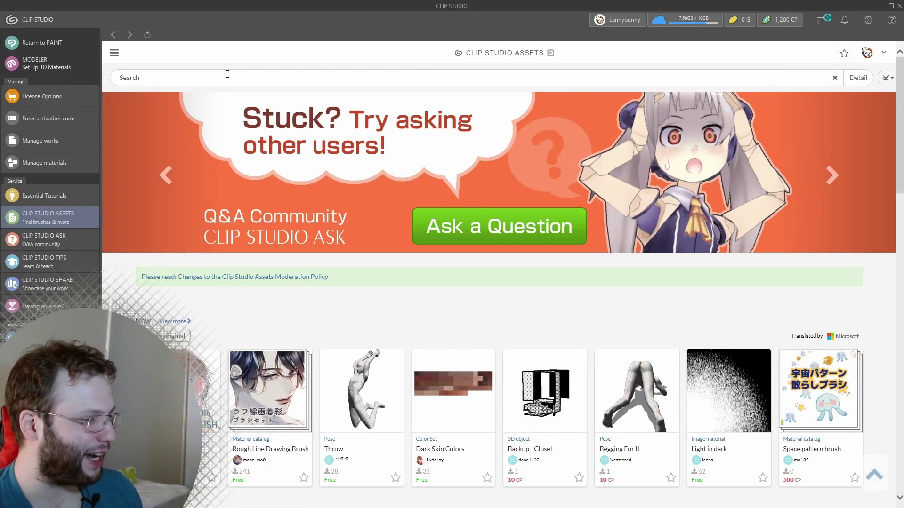
click(227, 74)
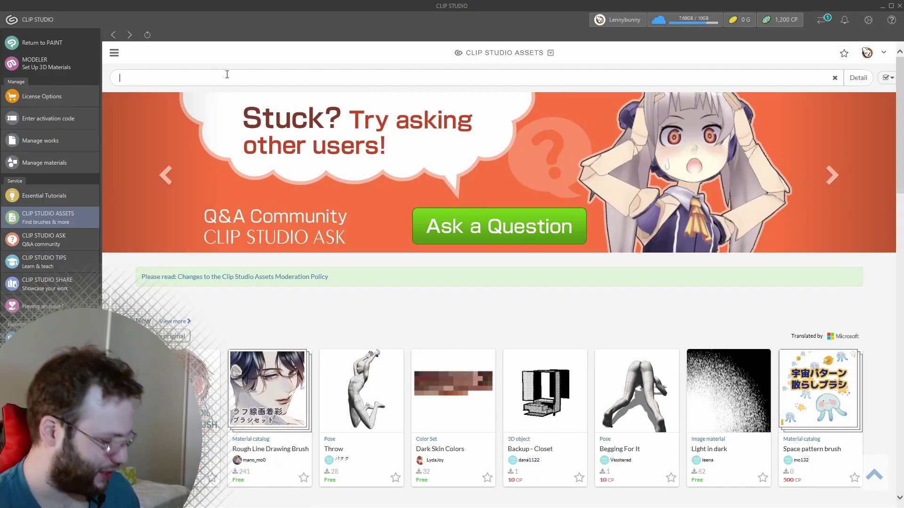
text(cube)
key(Return)
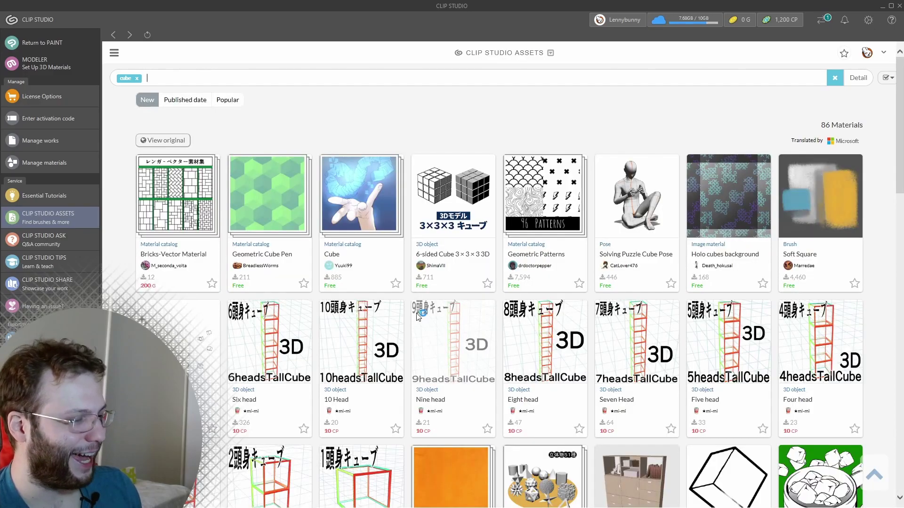
scroll(417, 319, down, 8)
scroll(417, 318, down, 5)
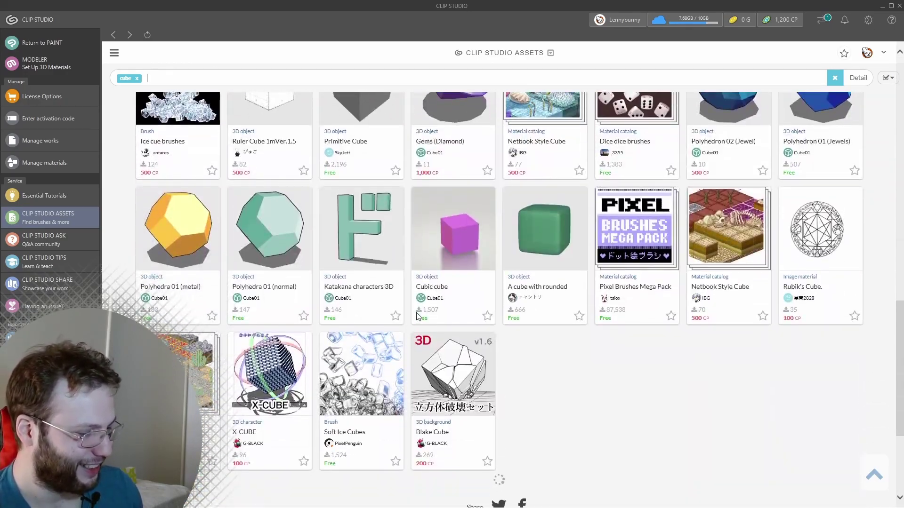
scroll(418, 355, down, 2)
scroll(417, 355, down, 5)
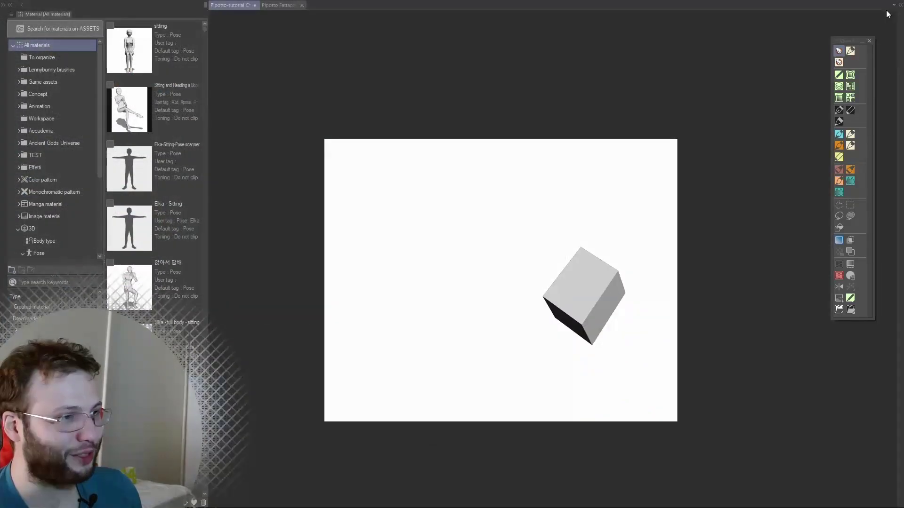
Step: Select the 3D cube on the canvas and inspect its layer's perspective ruler against the cube's edges
click(584, 298)
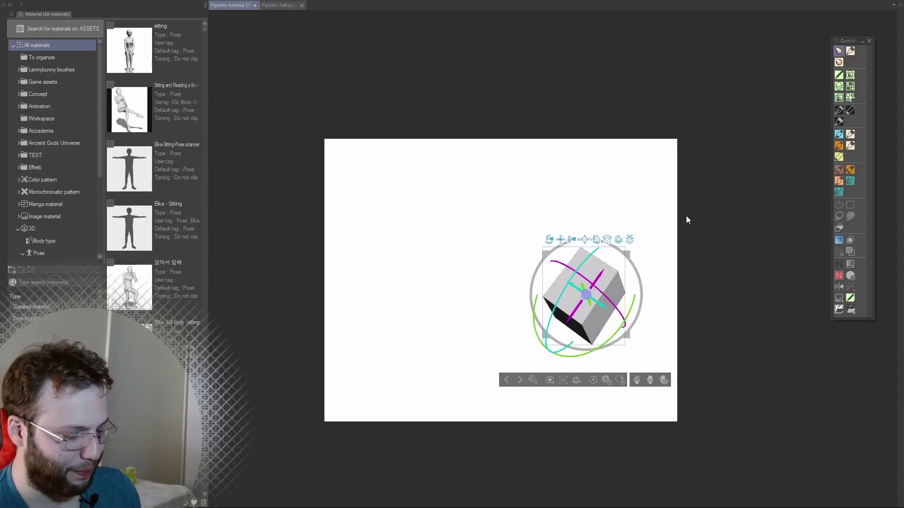
key(F7)
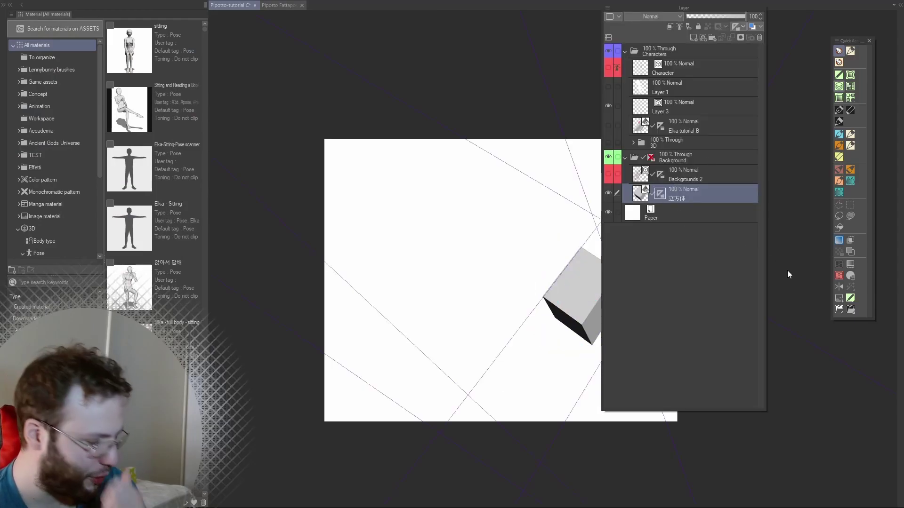
key(F7)
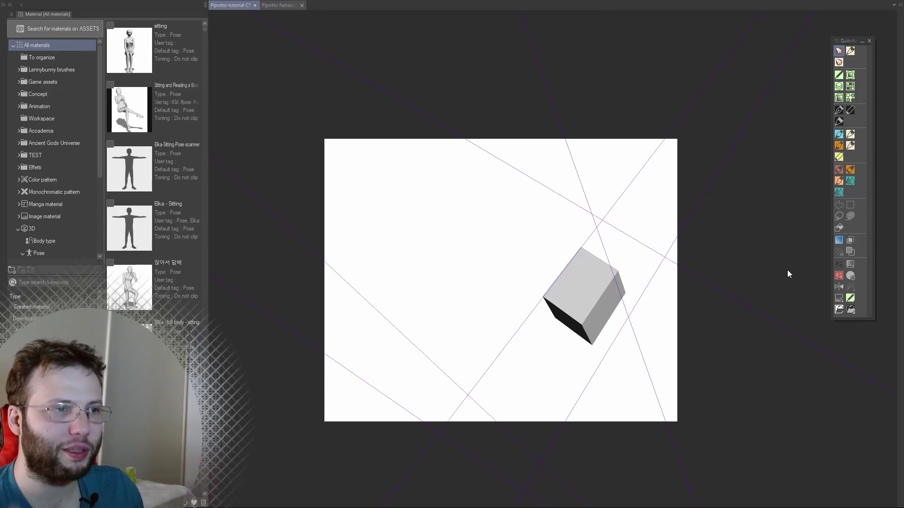
scroll(787, 270, up, 2)
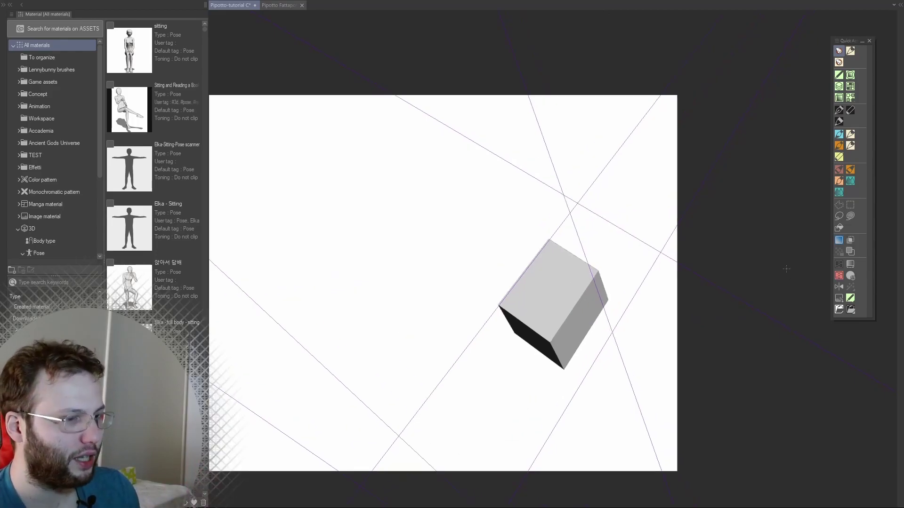
Step: Show the Backgrounds 2 layer, hide the 3D cube layer below it, and make Backgrounds 2 active
key(F7)
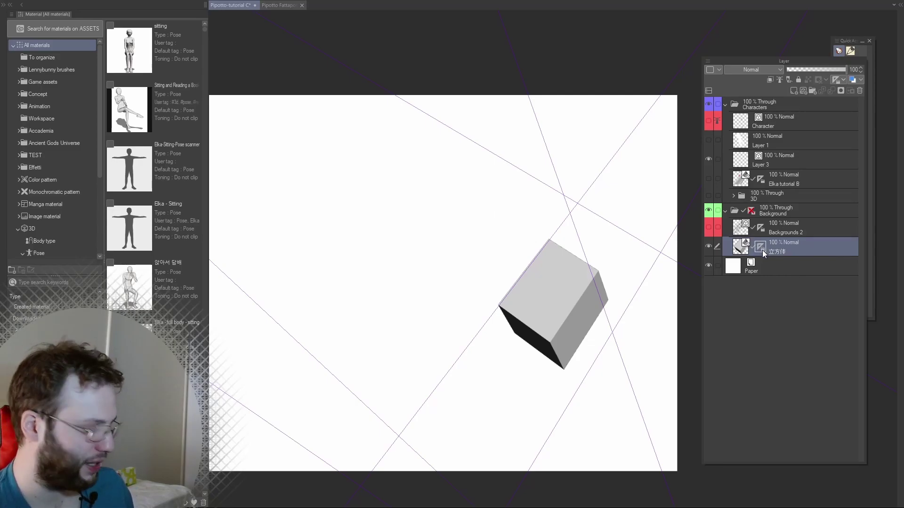
drag(764, 248, 763, 228)
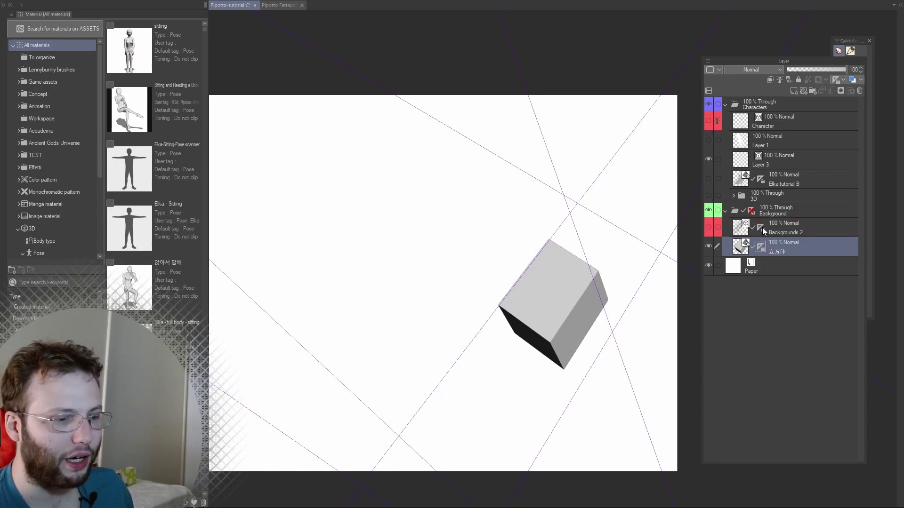
click(709, 227)
click(708, 246)
click(740, 230)
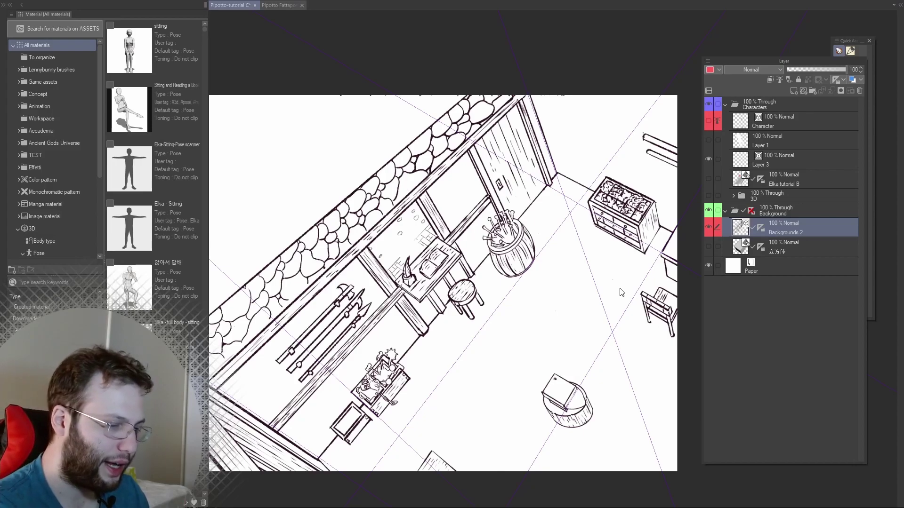
key(F7)
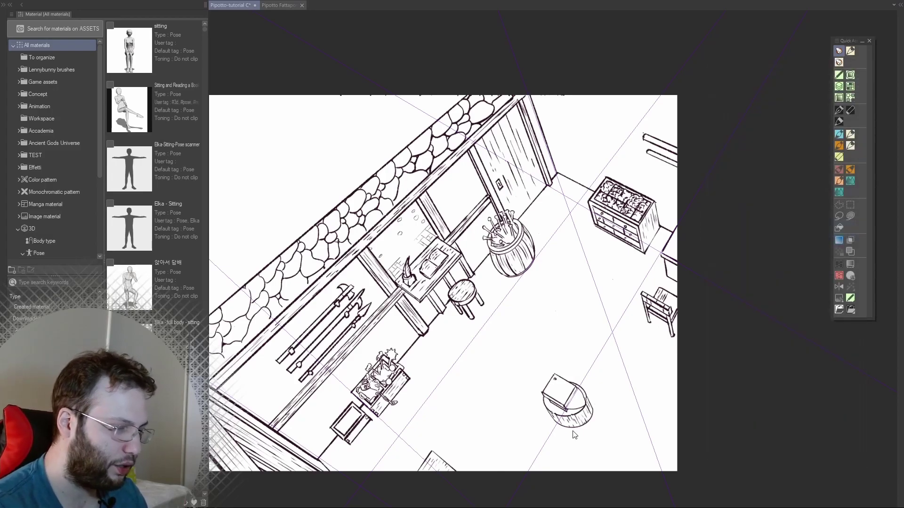
Step: Draw seven test strokes snapped to the perspective ruler on the empty floor between the stool and the chair
click(839, 121)
drag(558, 306, 512, 372)
drag(554, 322, 583, 344)
drag(554, 282, 504, 354)
drag(559, 279, 602, 306)
drag(585, 285, 519, 383)
drag(514, 330, 462, 399)
drag(540, 283, 501, 336)
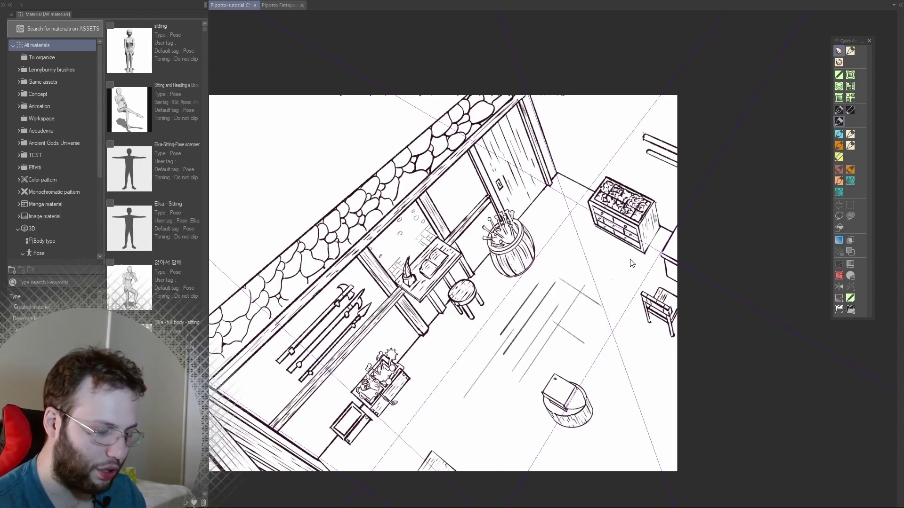
Step: Undo all seven test strokes on the floor
key(ctrl+z)
key(ctrl+z)
key(ctrl+z)
key(ctrl+z)
key(ctrl+z)
key(ctrl+z)
key(ctrl+z)
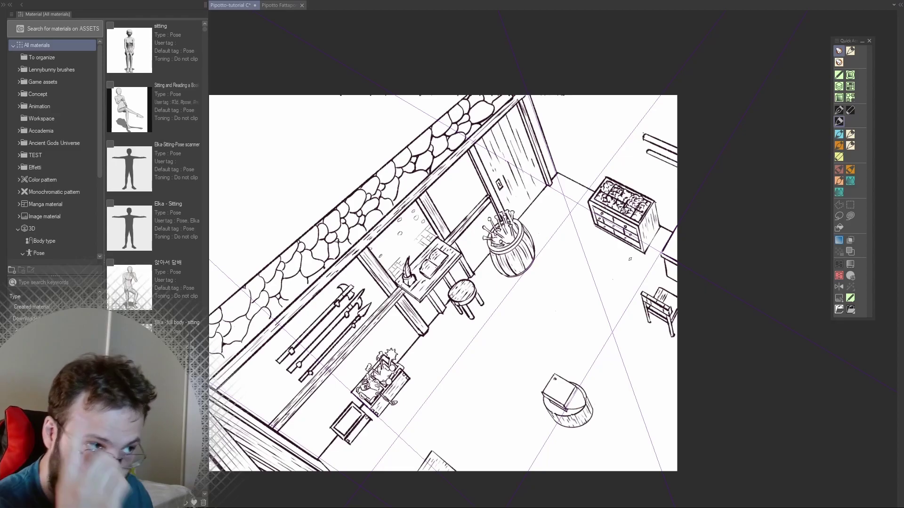
Step: Duplicate the 3D cube layer into the Characters folder below Elka tutorial B and make the copy visible
key(F7)
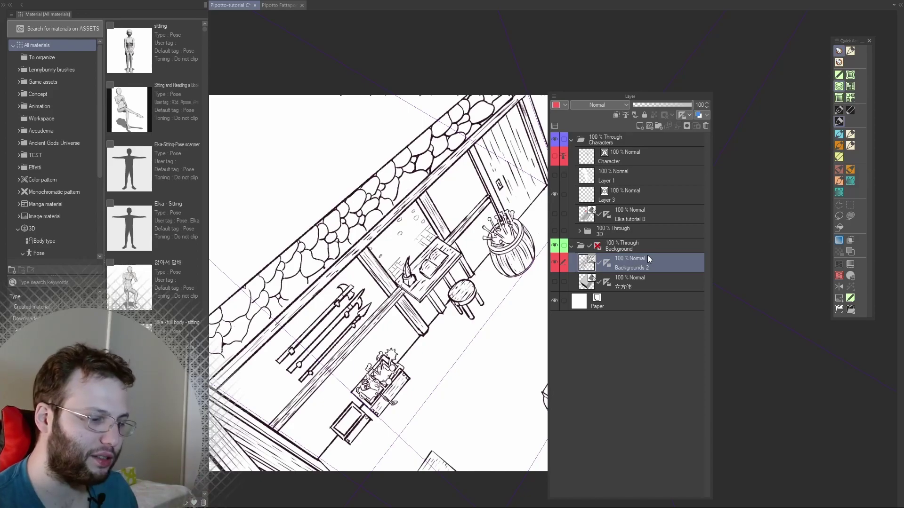
click(622, 283)
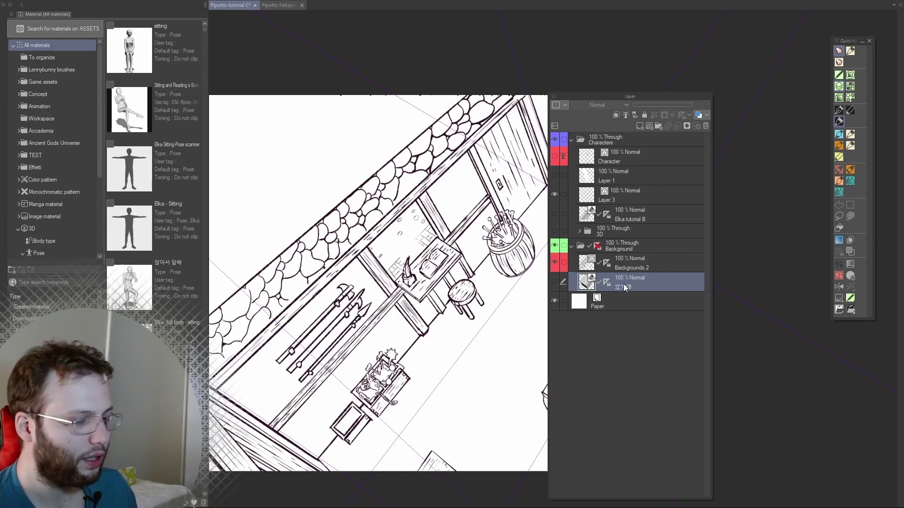
drag(623, 284, 619, 224)
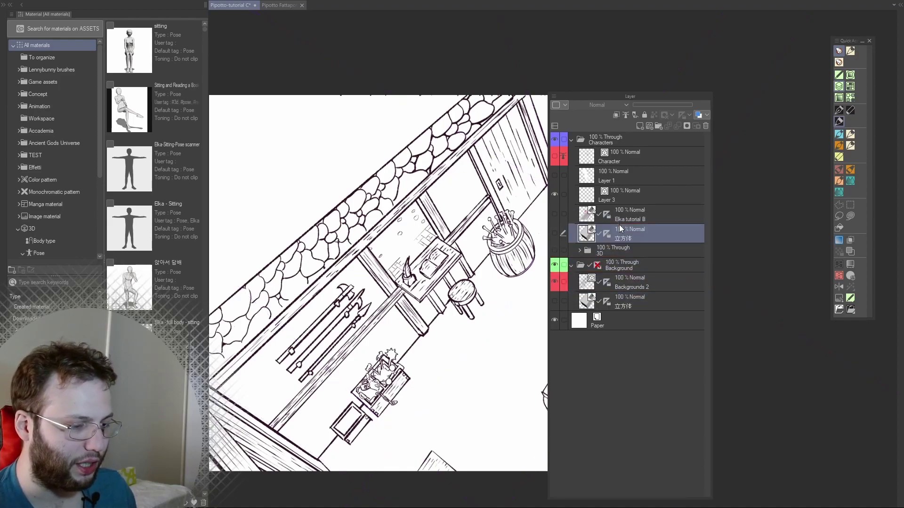
click(553, 231)
Step: Add the red-haired 3D character material to the visible cube layer, placing it on the floor near the stool
drag(443, 423, 485, 356)
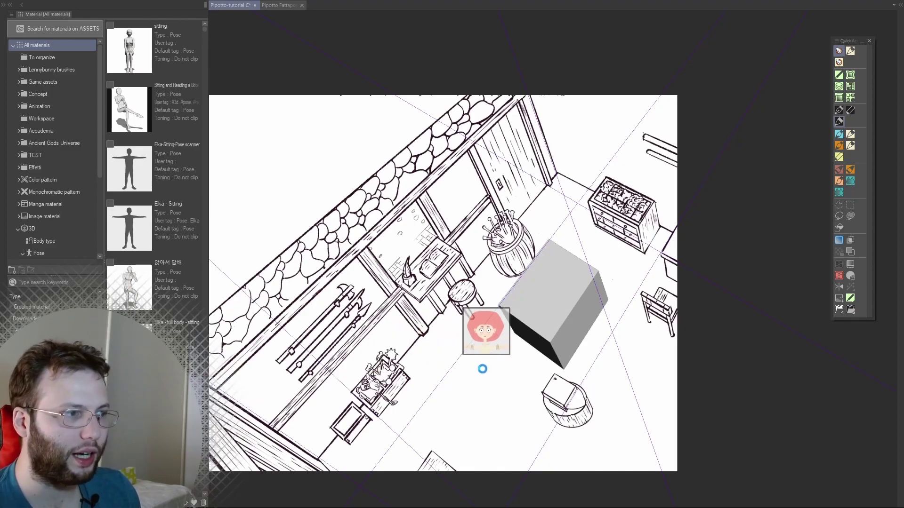